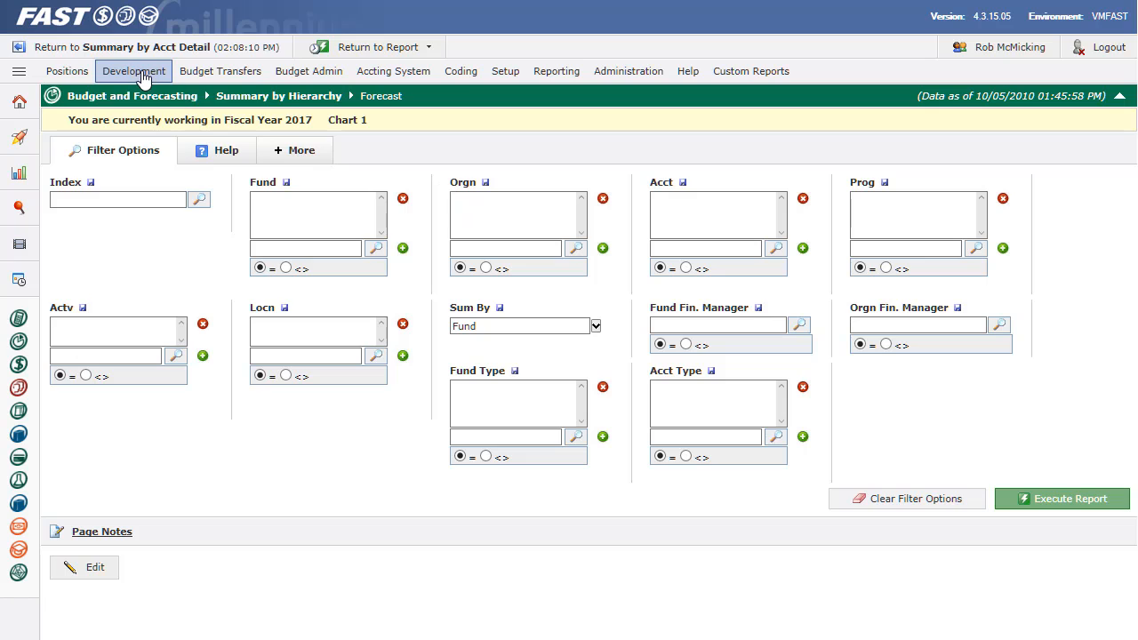
pyautogui.click(134, 72)
pyautogui.moveTo(247, 99)
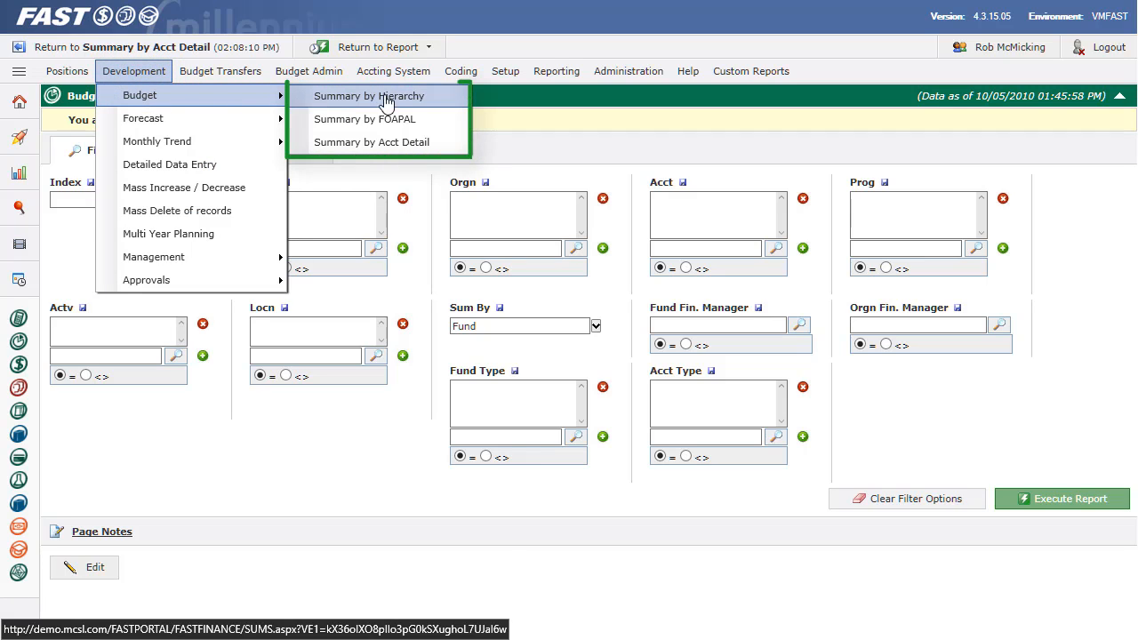
pyautogui.click(433, 98)
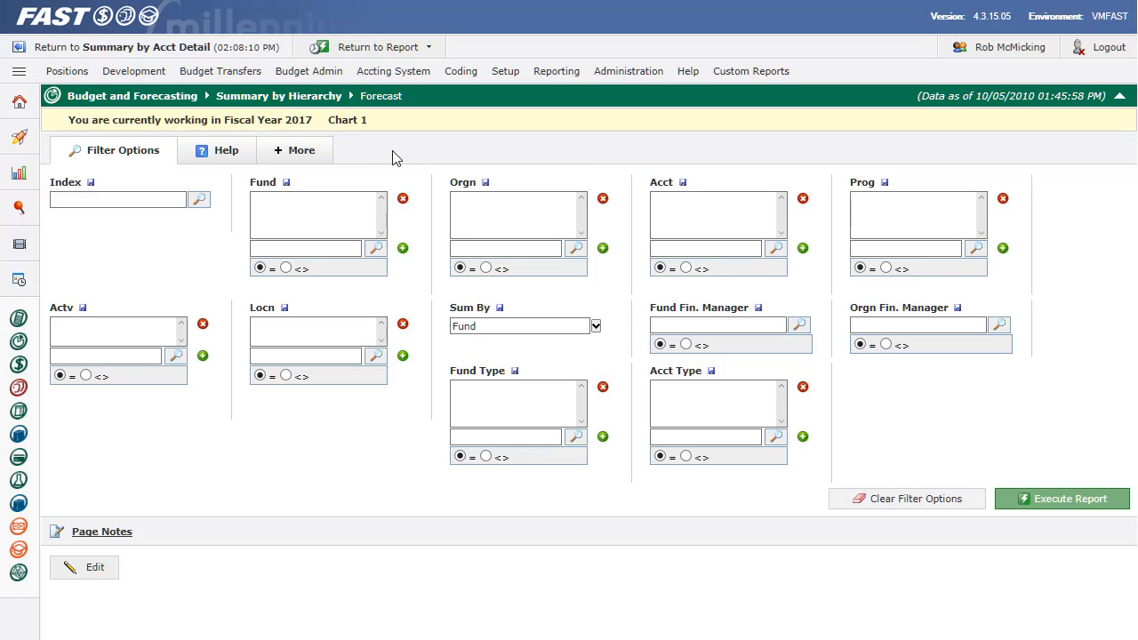
pyautogui.click(133, 71)
pyautogui.moveTo(143, 118)
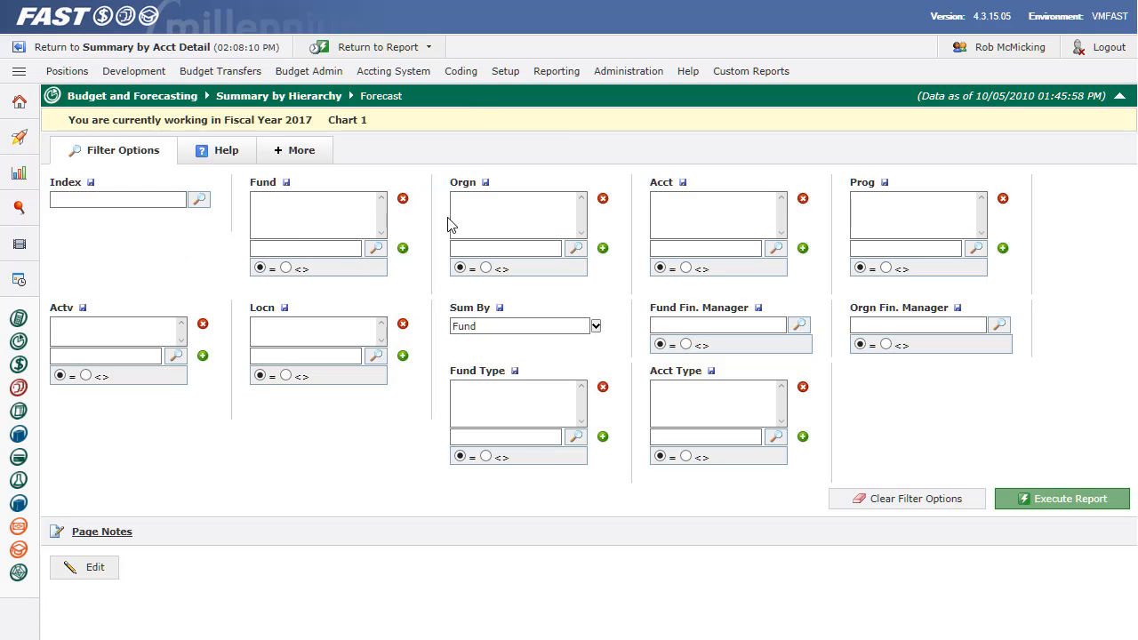
# Browse the Fund filter's hierarchy through fund 10000 down to 10010, leaving the lookup without selecting a fund
pyautogui.click(377, 251)
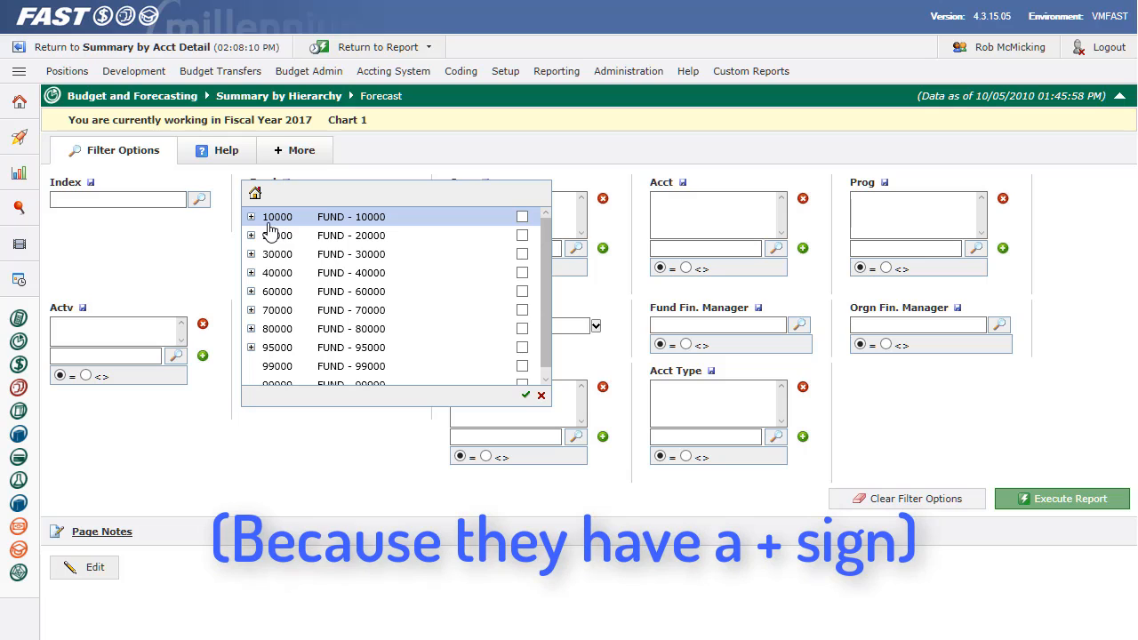
pyautogui.click(521, 217)
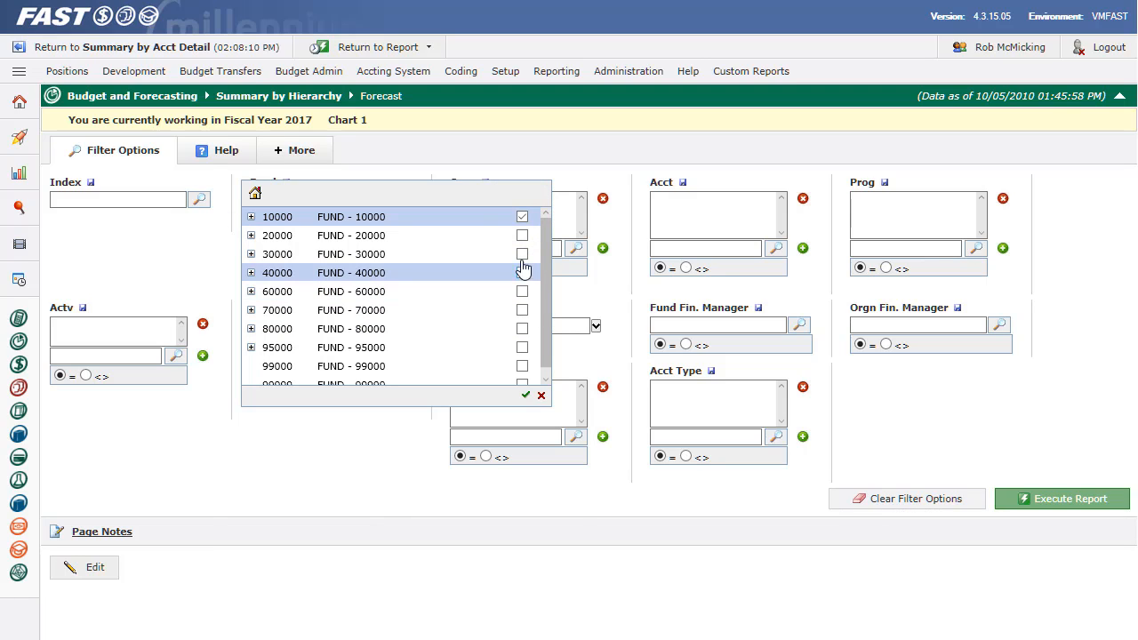
pyautogui.click(522, 217)
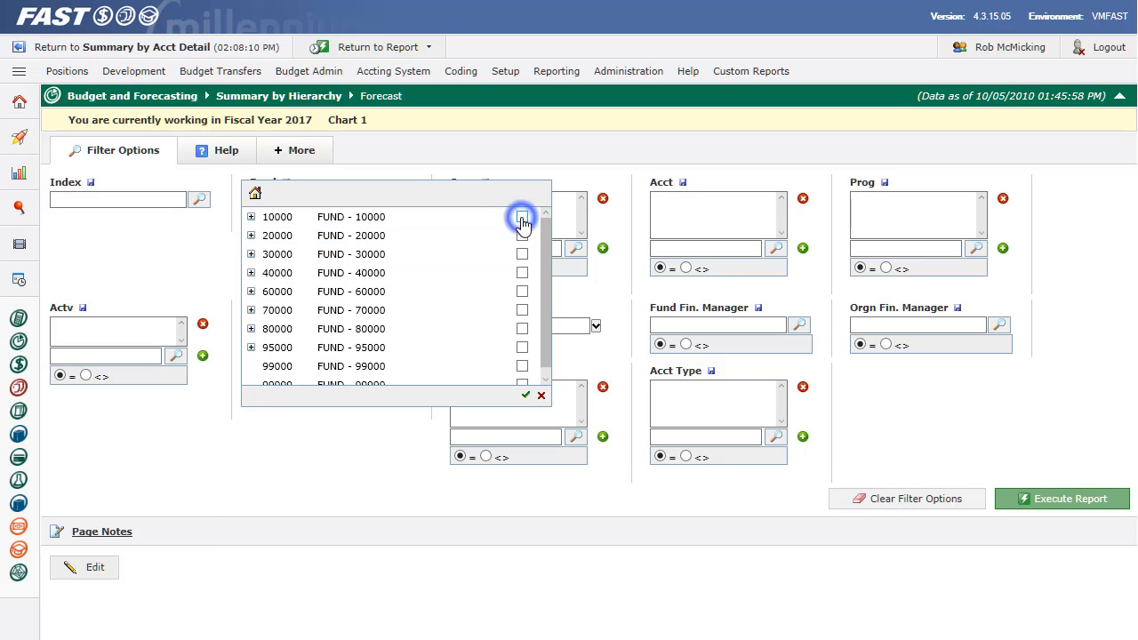
pyautogui.click(251, 217)
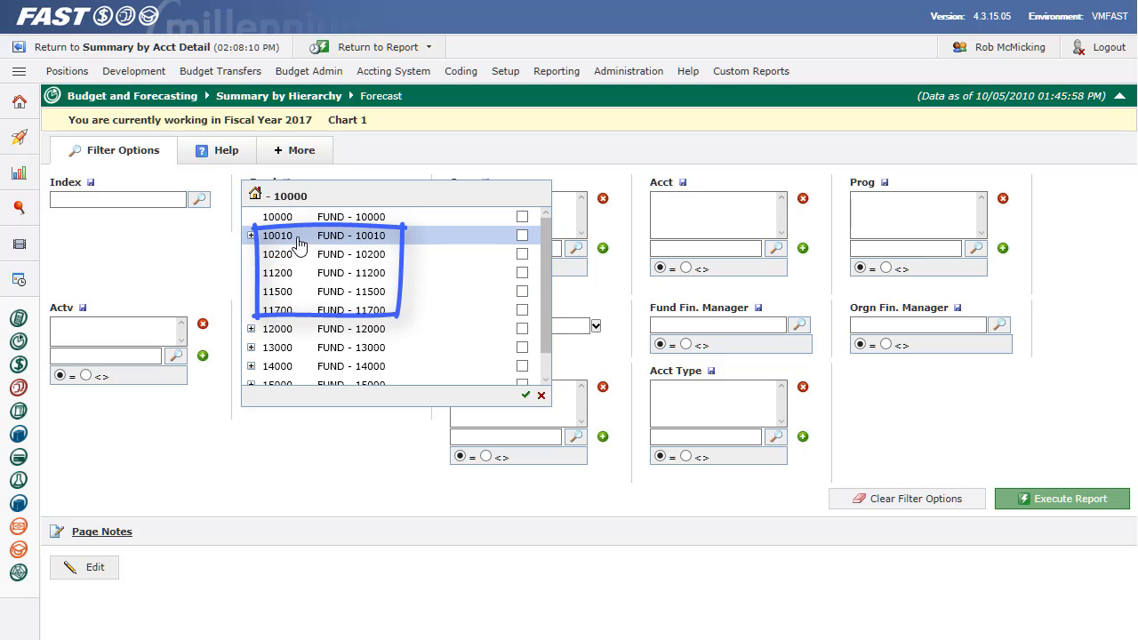
pyautogui.click(251, 236)
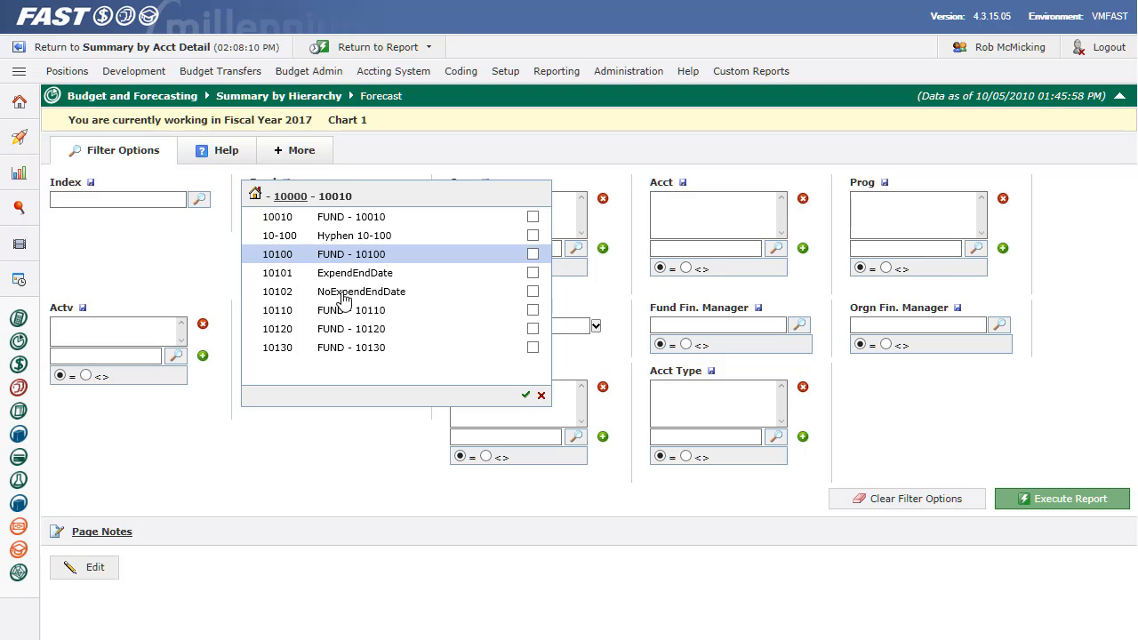
pyautogui.click(540, 395)
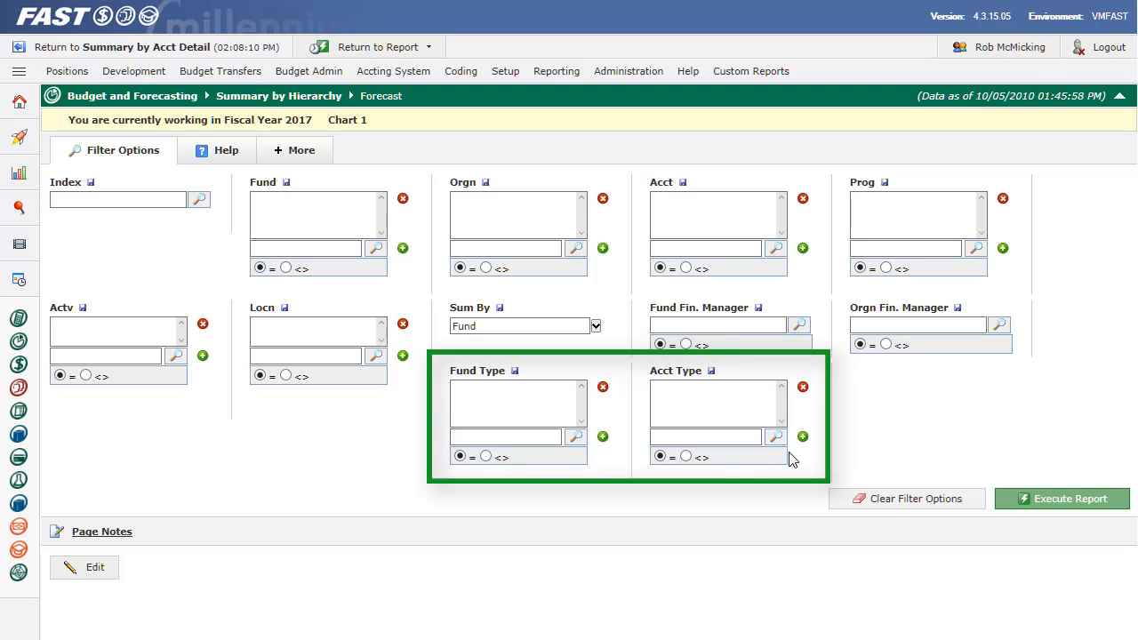
# Run the Summary by Hierarchy forecast report with no filters, keeping the display at hierarchy level 1
pyautogui.click(1027, 498)
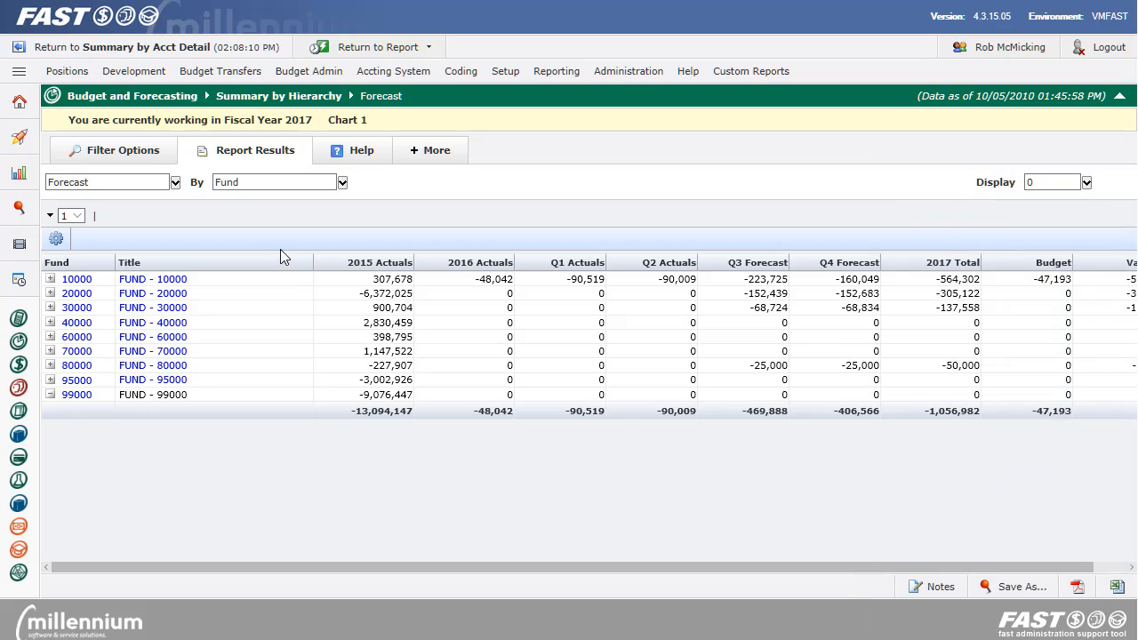
pyautogui.click(78, 217)
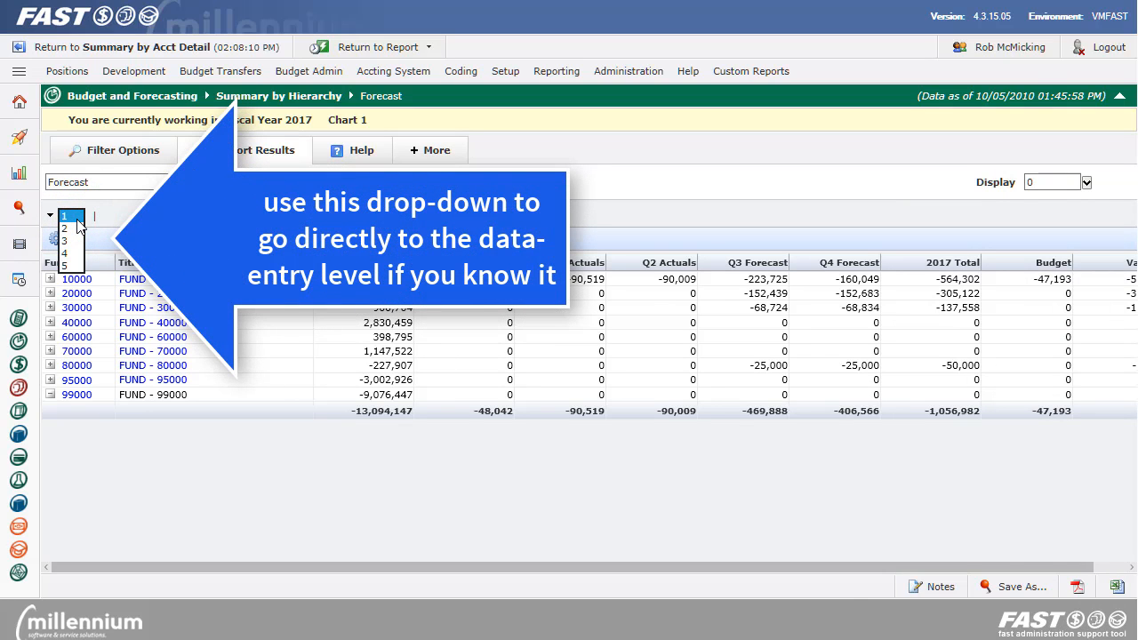
pyautogui.click(77, 219)
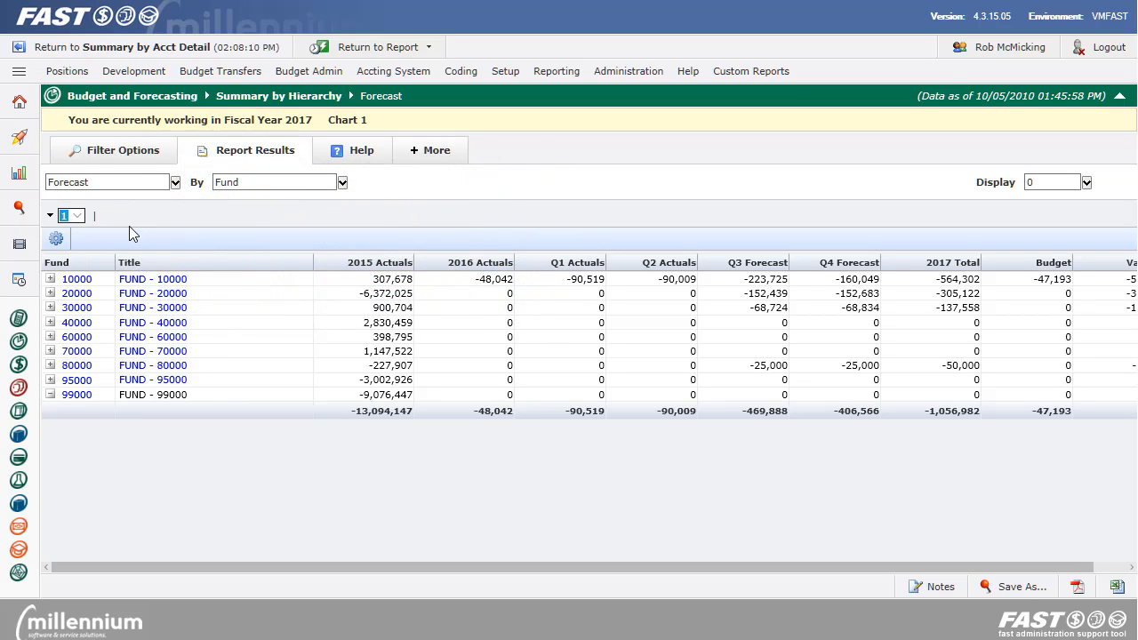
# Drill down through funds 10000, 10010 and 10100 to the account detail for organization 1010, University Secretariat
pyautogui.click(76, 279)
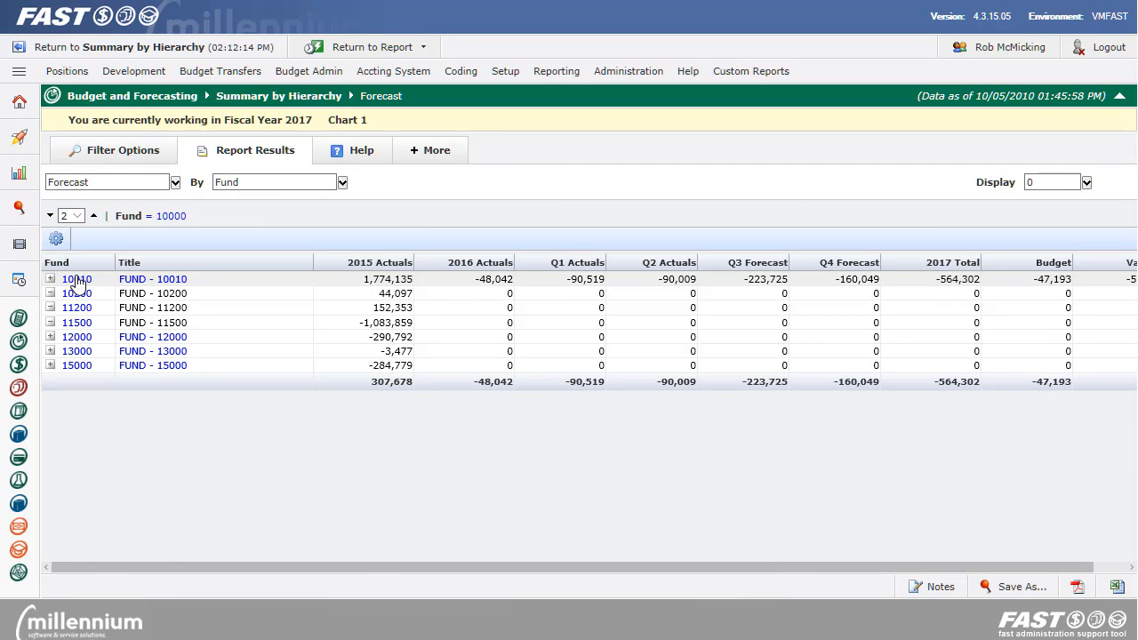
pyautogui.click(77, 279)
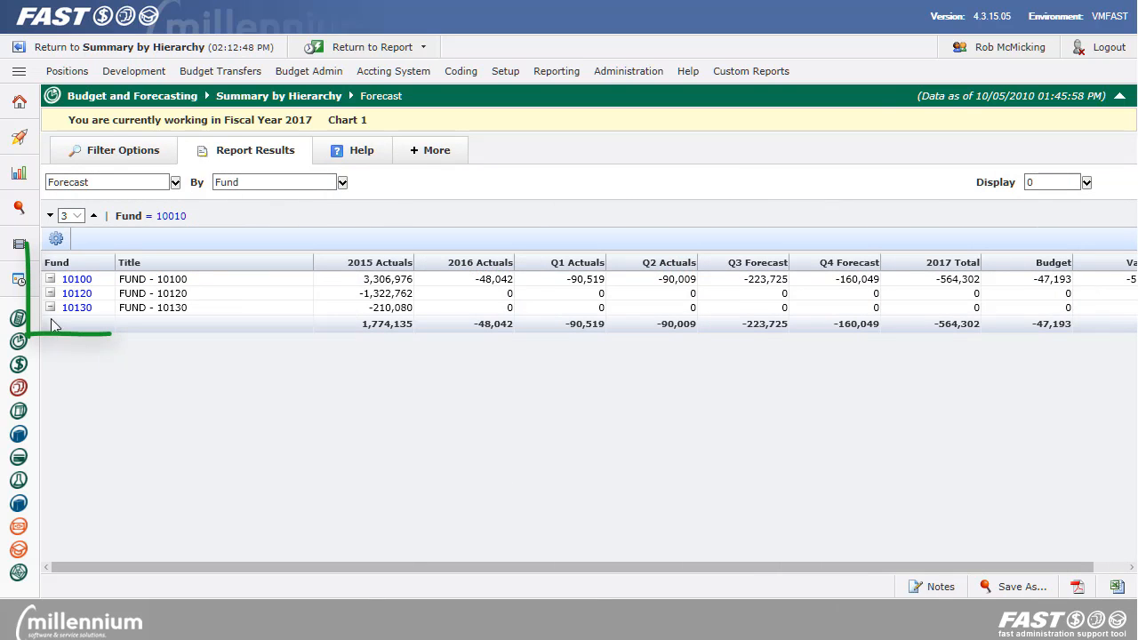
pyautogui.click(82, 279)
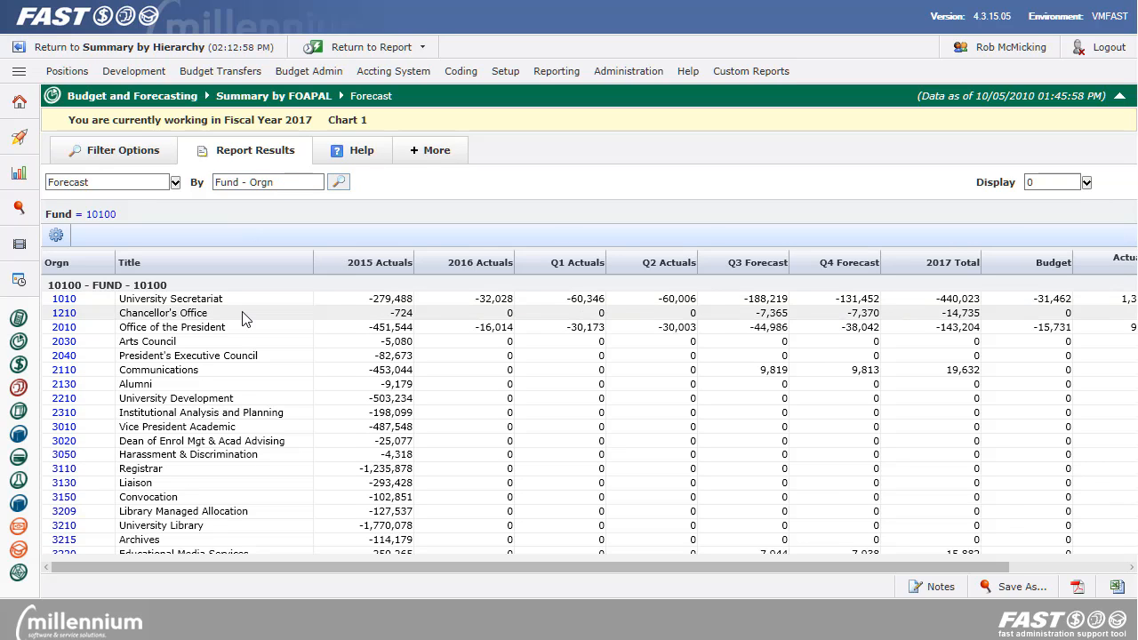
pyautogui.click(64, 299)
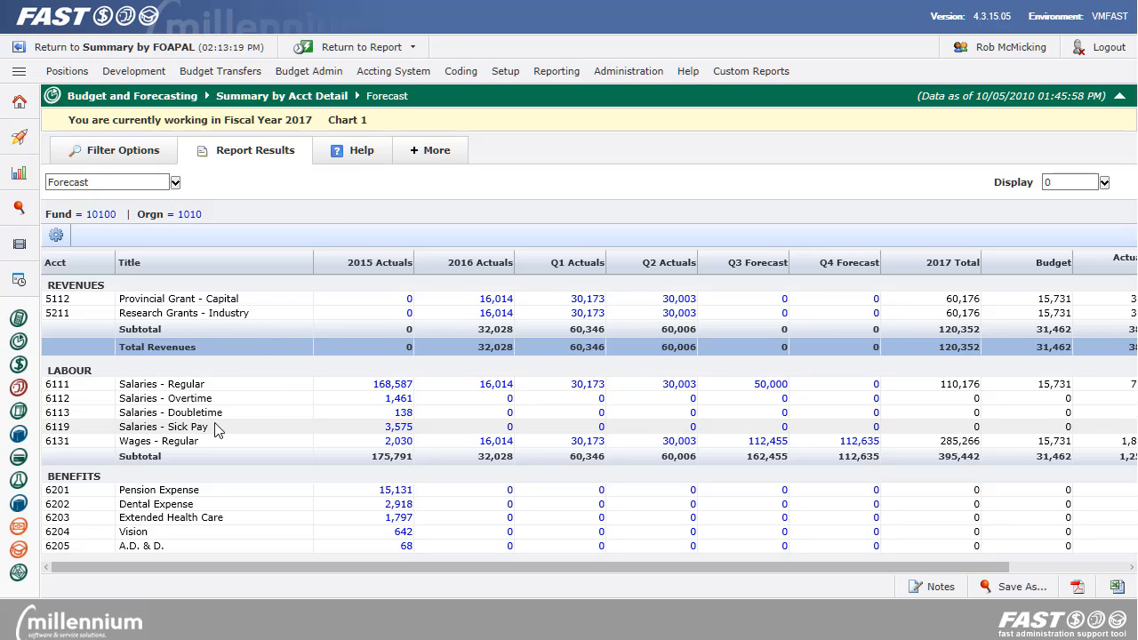
# Open the Q4 forecast of account 7041 Supplies - General and enter a March adjustment of 1000
pyautogui.scroll(-3, 216, 427)
pyautogui.scroll(-5, 215, 424)
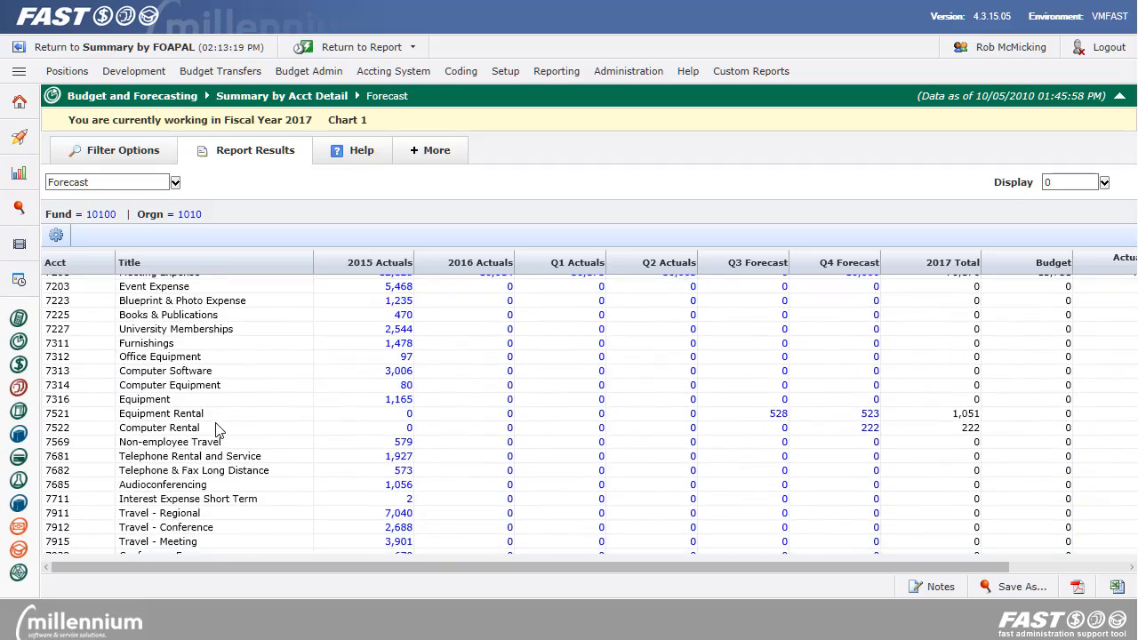
pyautogui.scroll(2, 216, 427)
pyautogui.scroll(6, 216, 429)
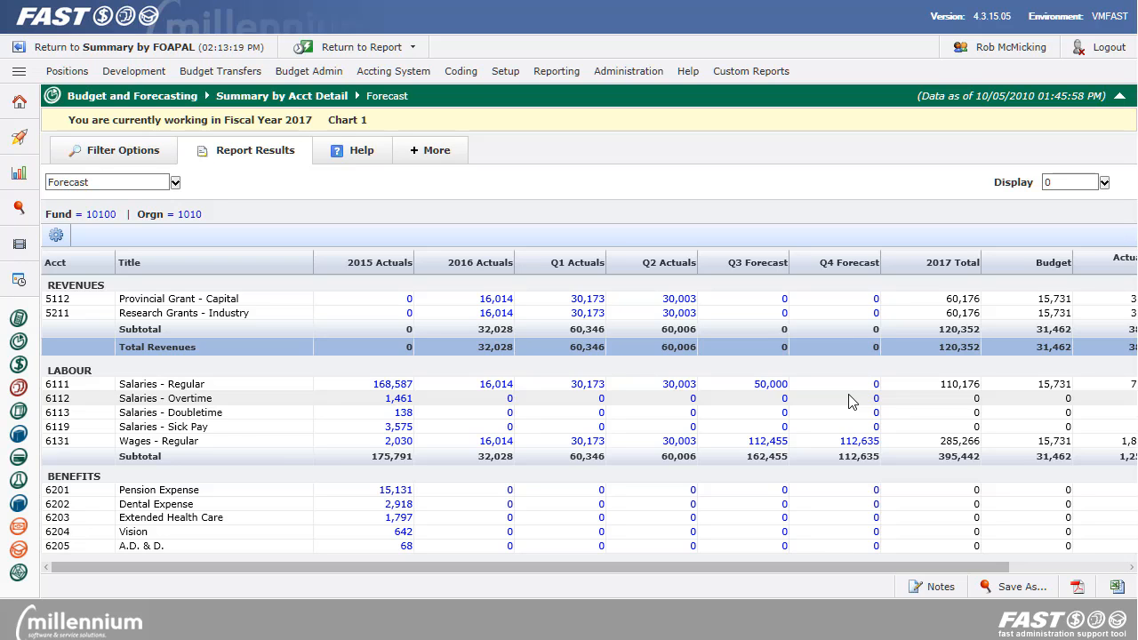
pyautogui.scroll(-5, 849, 402)
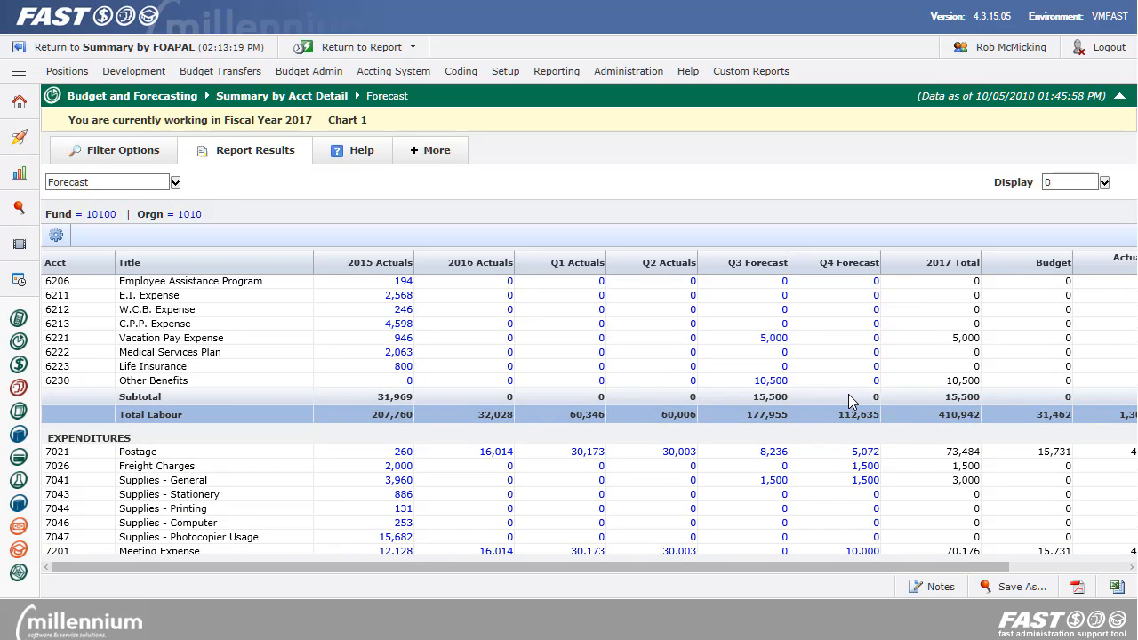
pyautogui.scroll(-3, 849, 401)
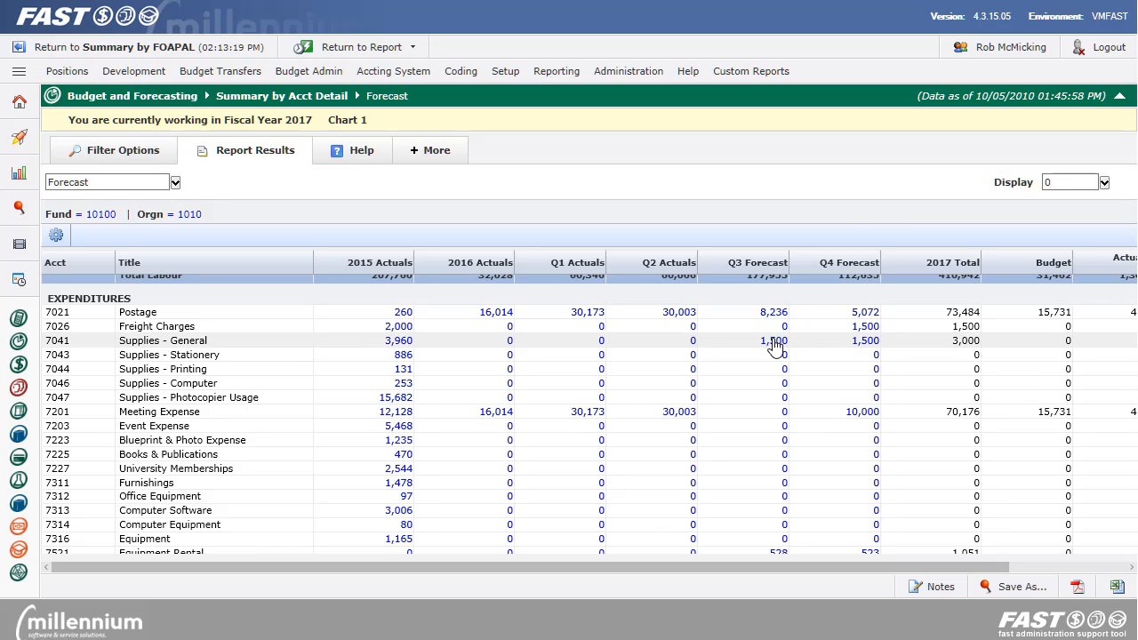
pyautogui.click(864, 342)
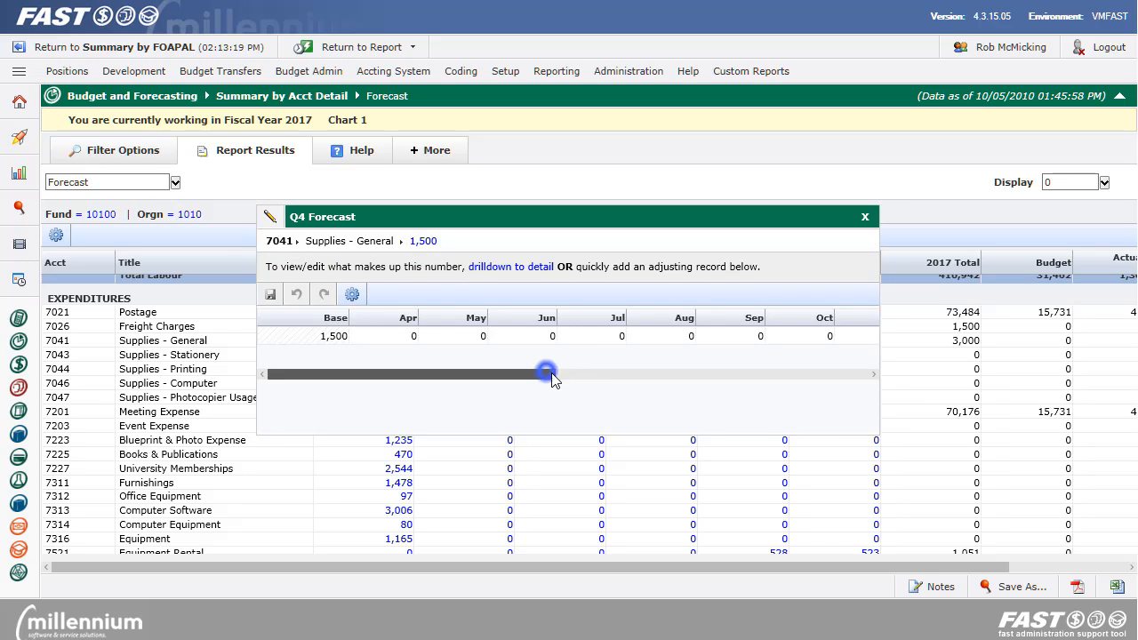
pyautogui.moveTo(546, 371); pyautogui.dragTo(744, 376)
pyautogui.click(729, 337)
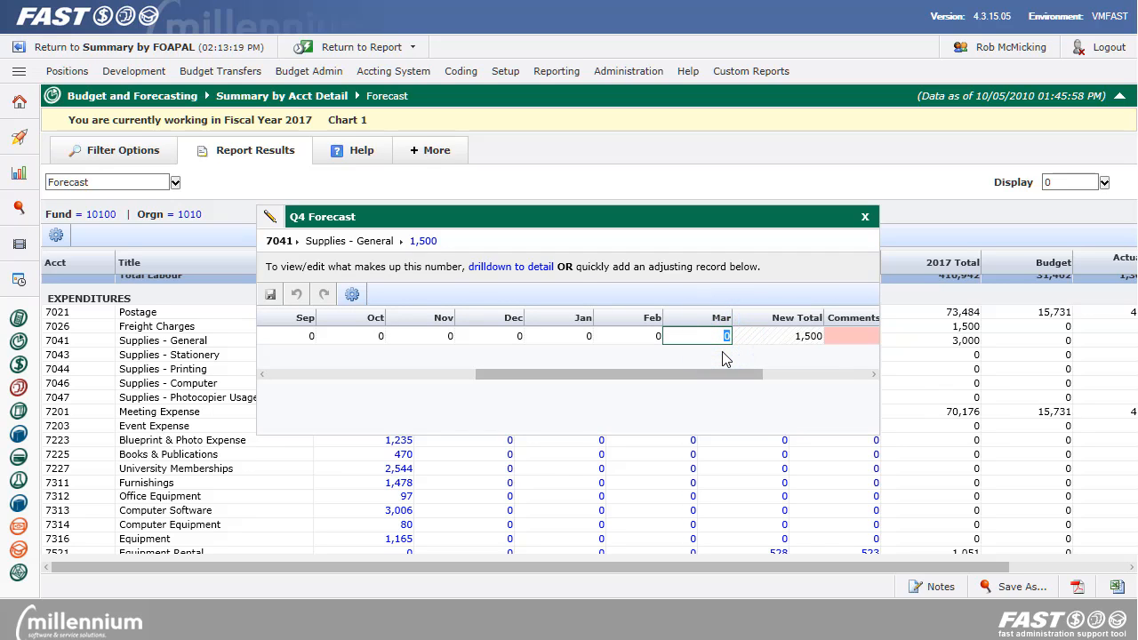
pyautogui.write('1000')
pyautogui.press('Tab')
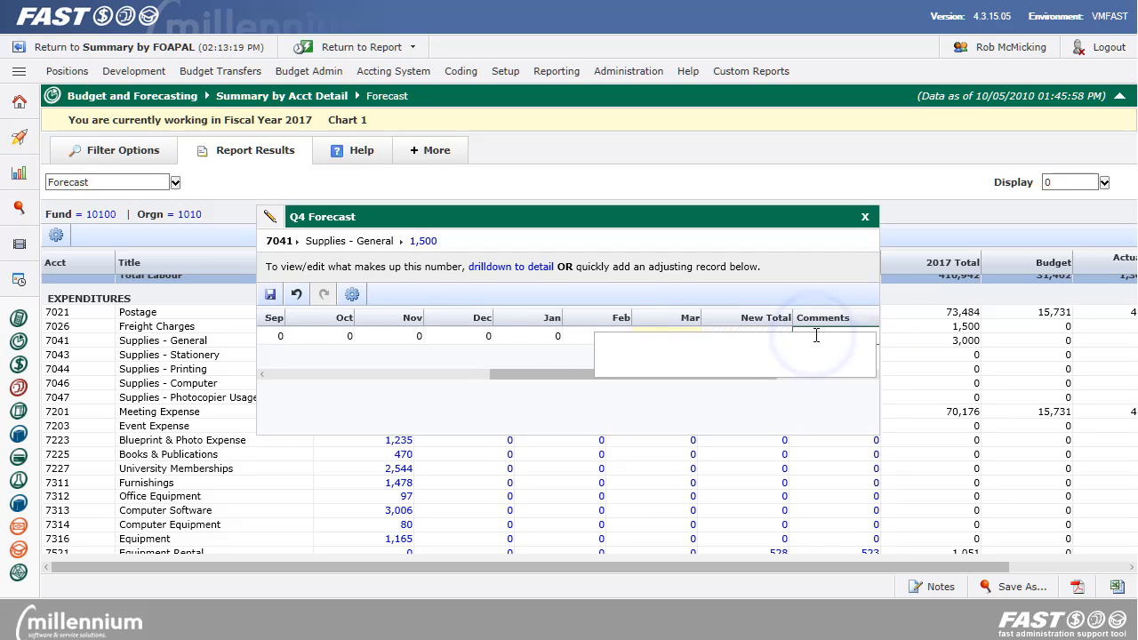
# Add the comment "Additional expenses predicted" to the adjusting record and save it
pyautogui.write('Additional exp')
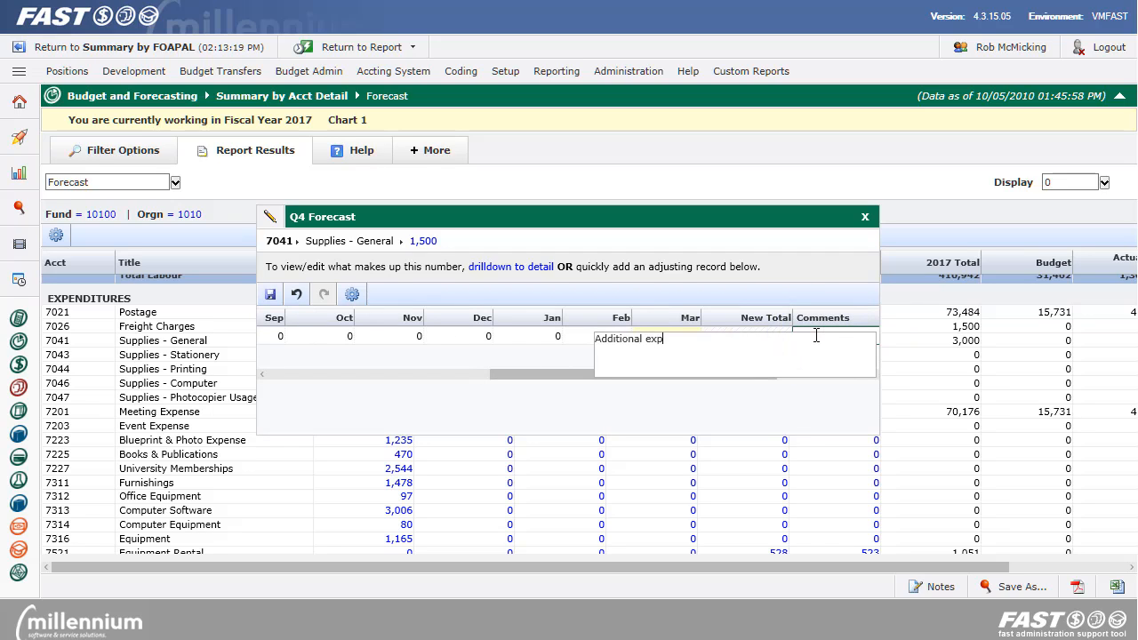
pyautogui.write('enses predicted')
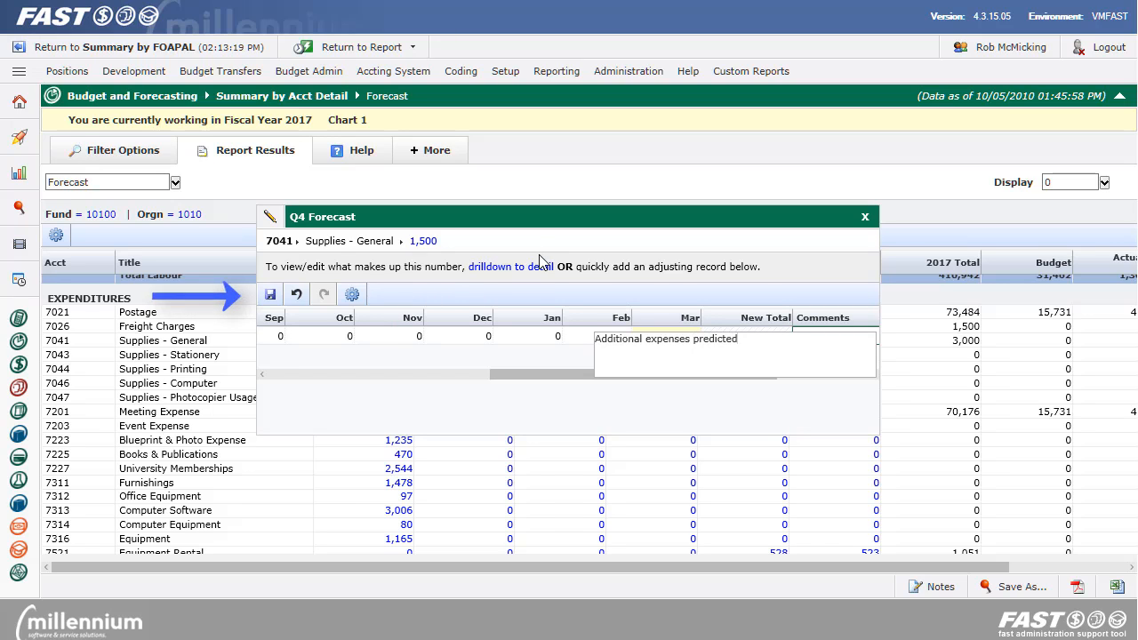
pyautogui.click(270, 295)
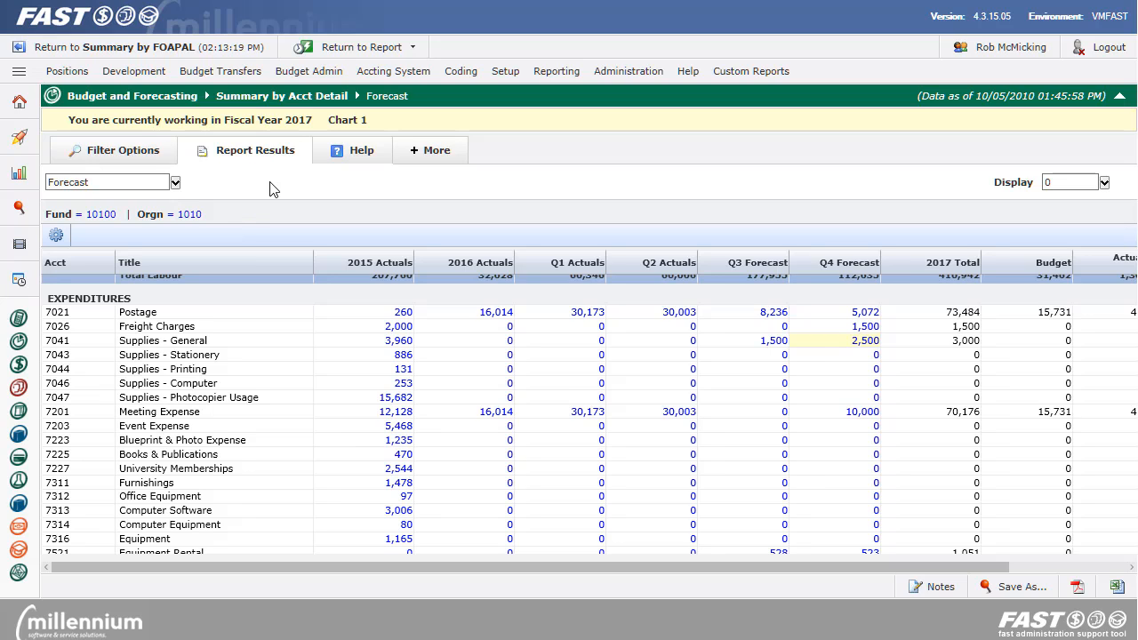
# Replace fund 10100 with fund 10000 in the report filter, keep organization 1010, and run the account detail report
pyautogui.click(134, 151)
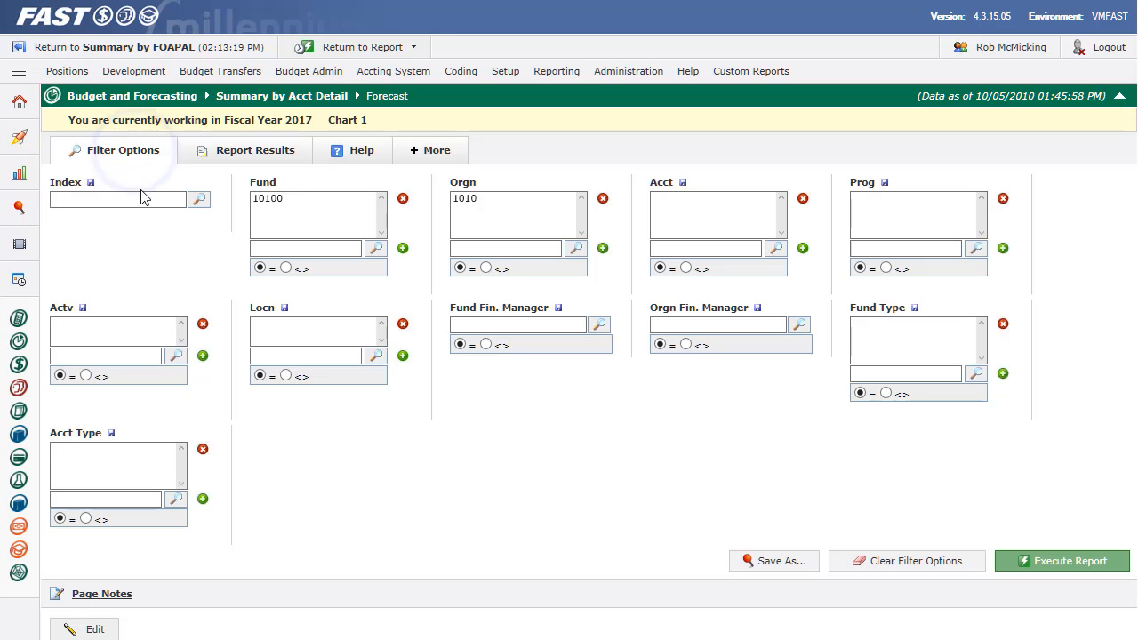
pyautogui.click(331, 200)
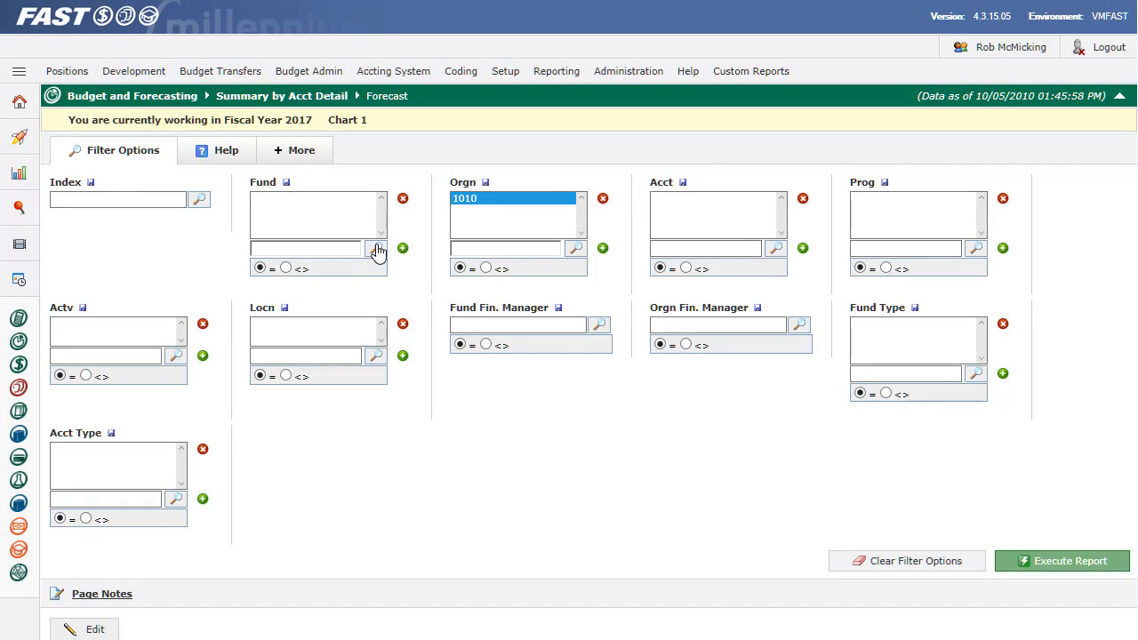
pyautogui.click(378, 251)
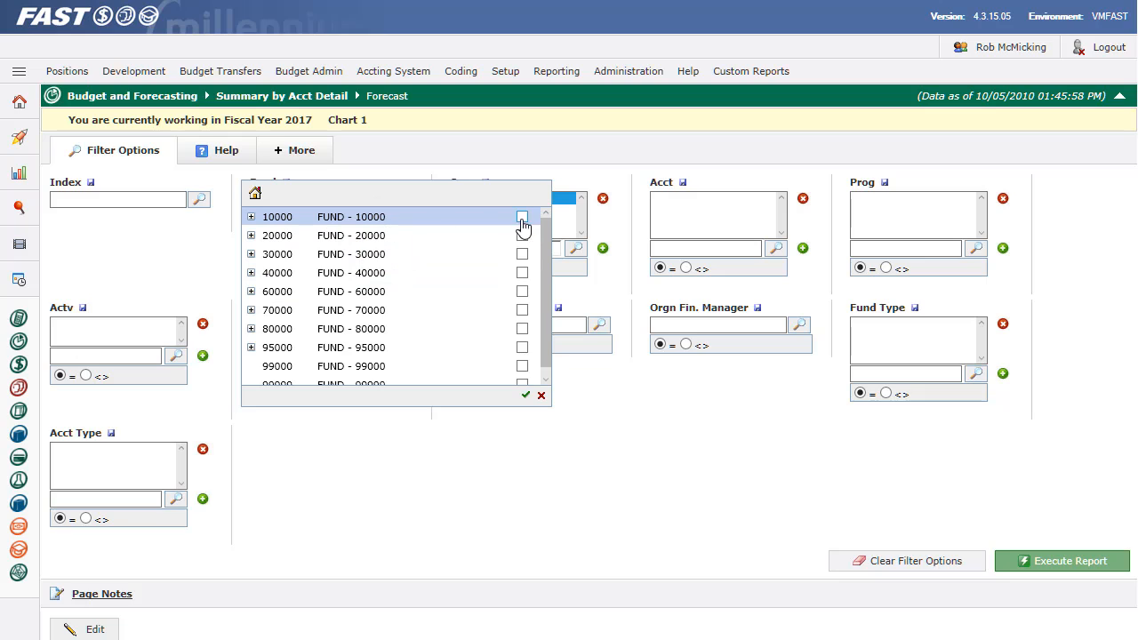
pyautogui.click(521, 218)
pyautogui.click(526, 394)
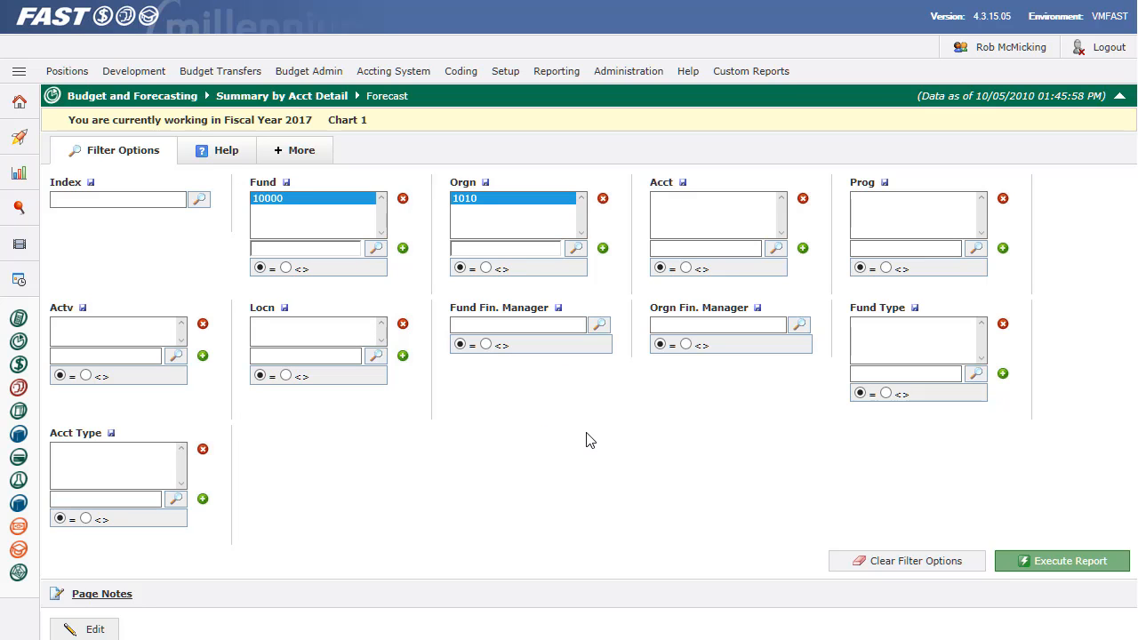
pyautogui.click(1032, 561)
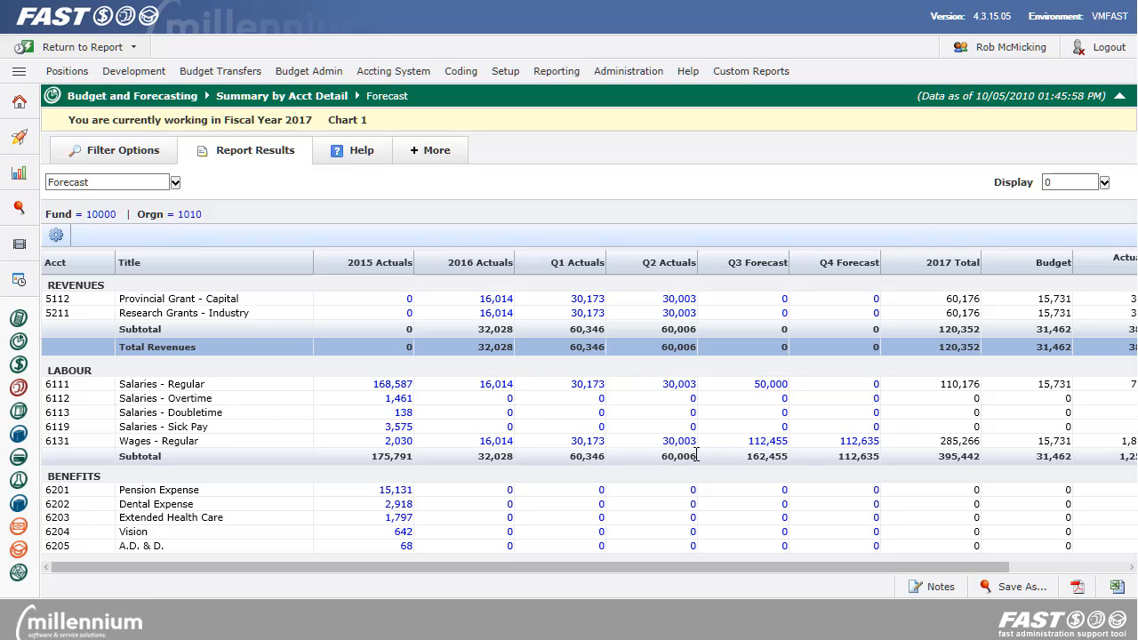
# View the detail records behind the Q4 forecast of account 7041 Supplies - General, and return to the account detail report's filter options
pyautogui.scroll(-5, 807, 460)
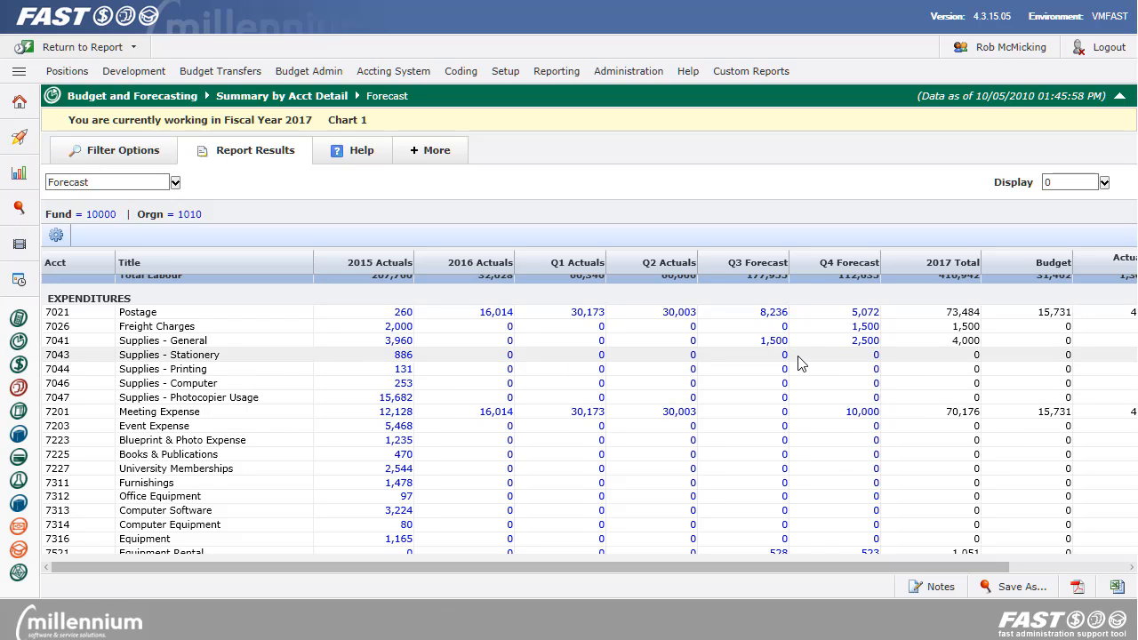
pyautogui.click(860, 345)
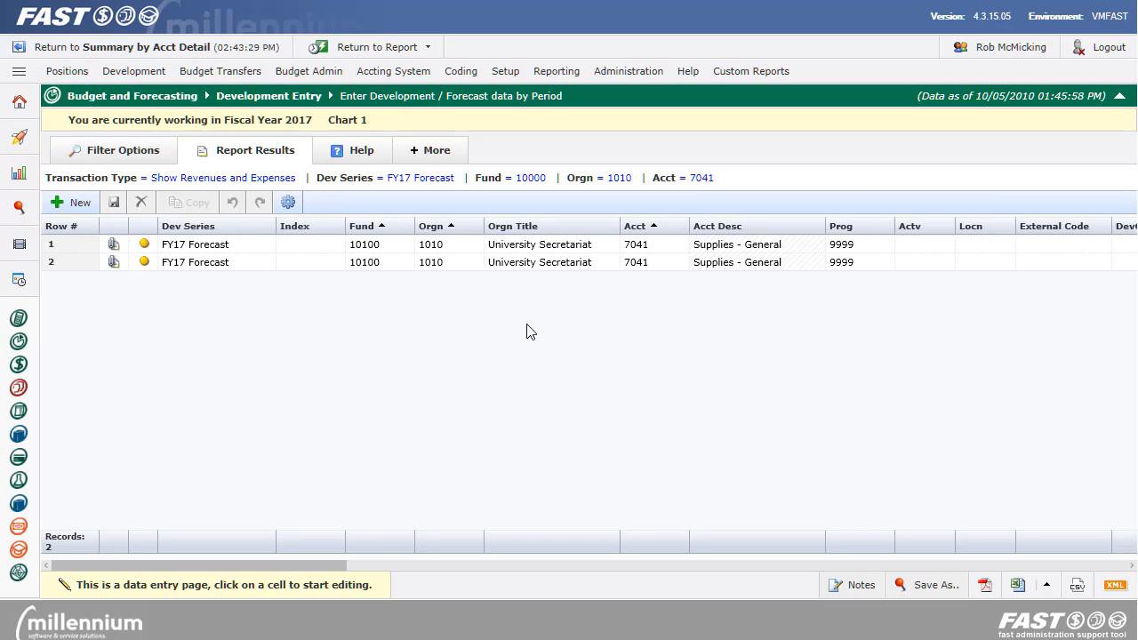
pyautogui.click(188, 55)
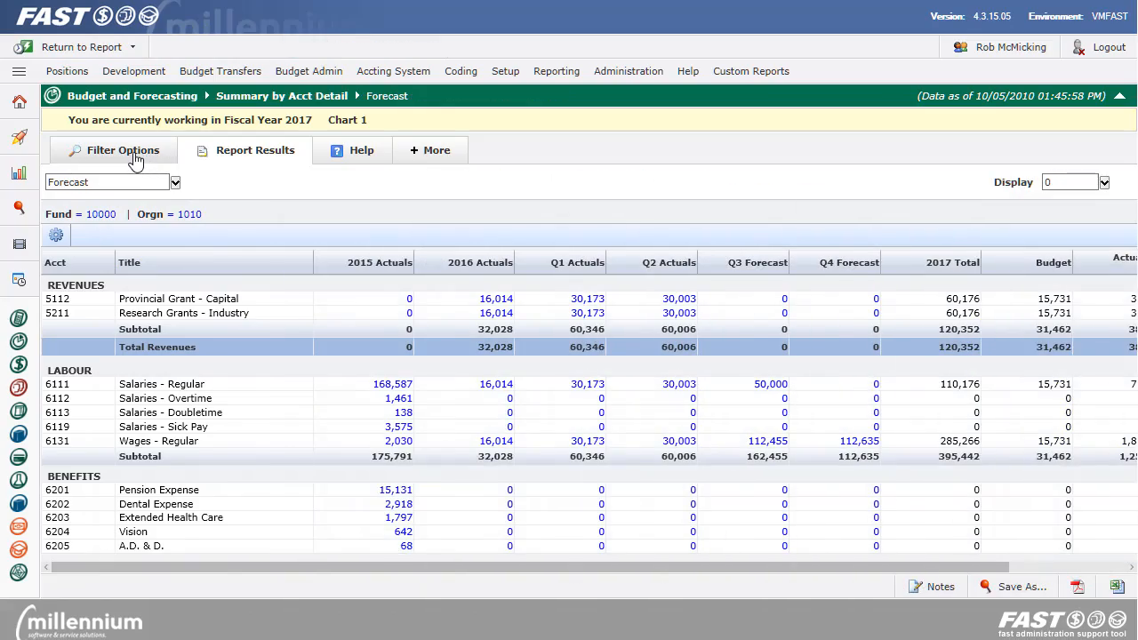
pyautogui.click(134, 155)
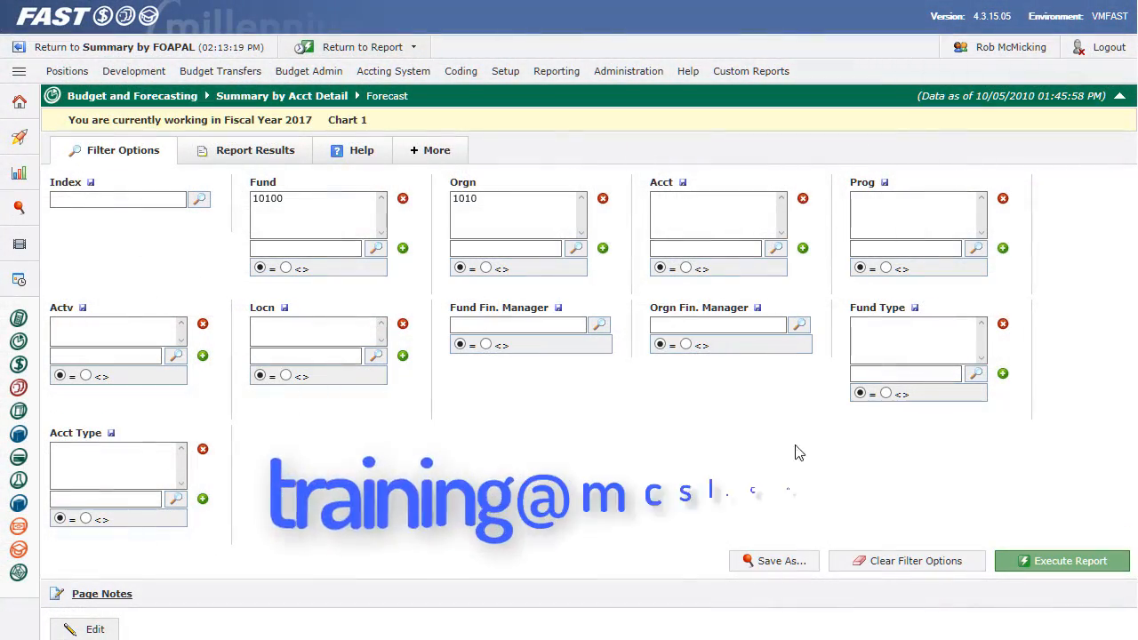